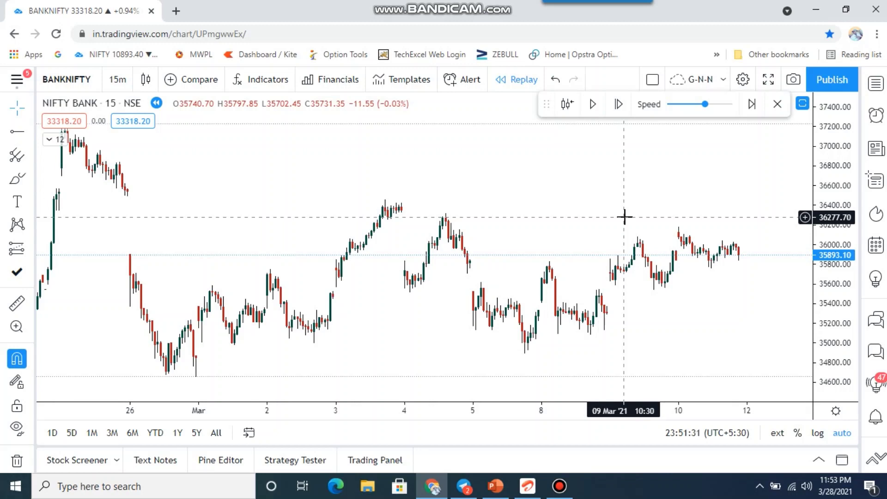
- Bring up the screen drawing tools and circle the chart's 15m interval with the red pencil
{"action": "scroll", "coordinate": [566, 240], "scroll_direction": "up", "scroll_amount": 2}
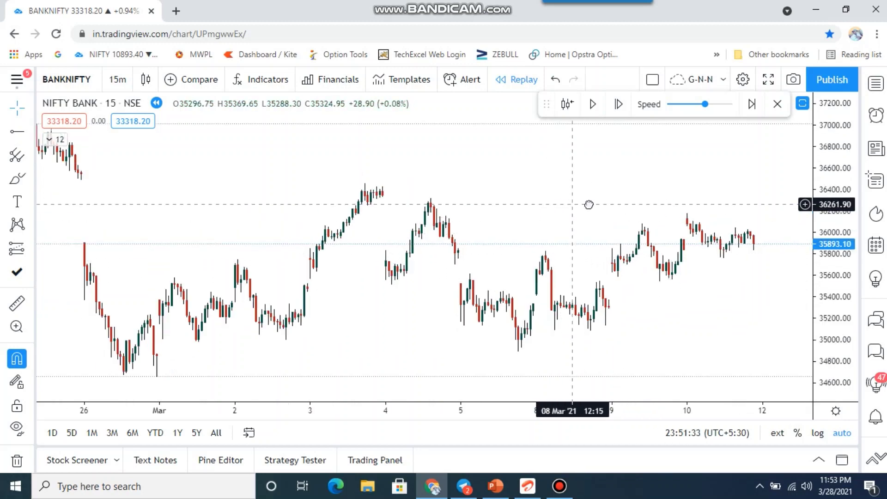
{"action": "scroll", "coordinate": [610, 233], "scroll_direction": "up", "scroll_amount": 2}
{"action": "left_click_drag", "start_coordinate": [601, 224], "coordinate": [513, 228]}
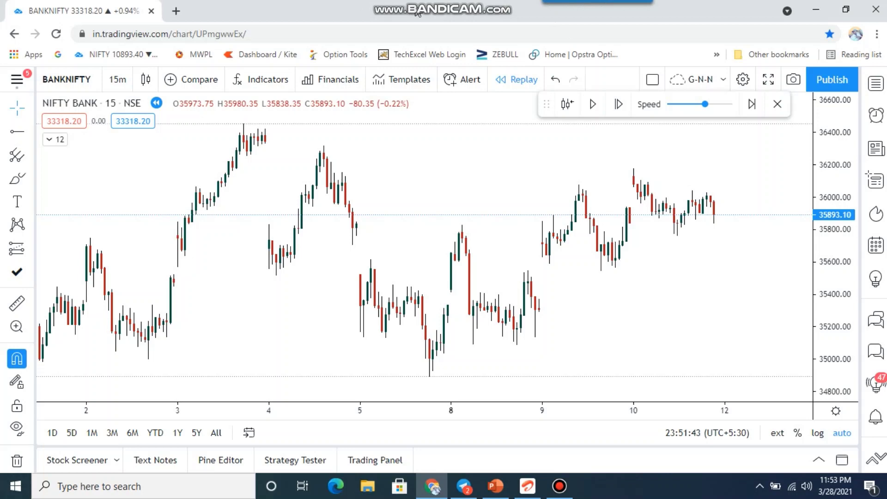
{"action": "left_click", "coordinate": [394, 4]}
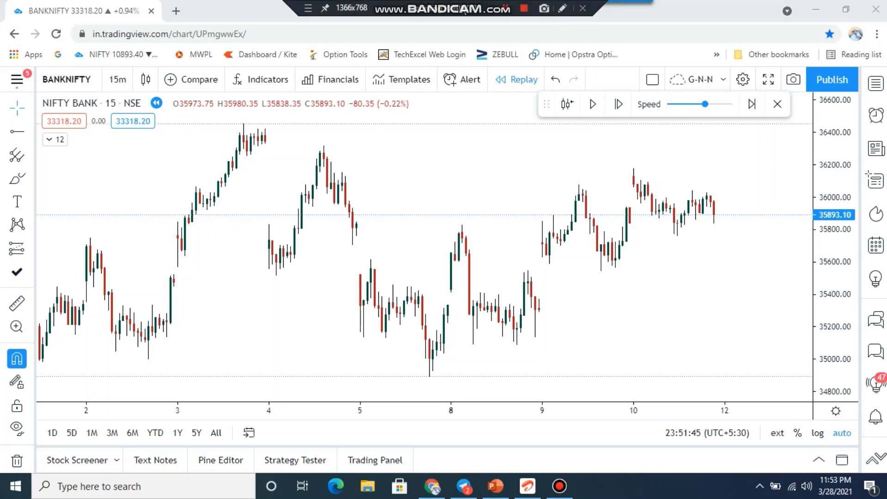
{"action": "left_click", "coordinate": [562, 9]}
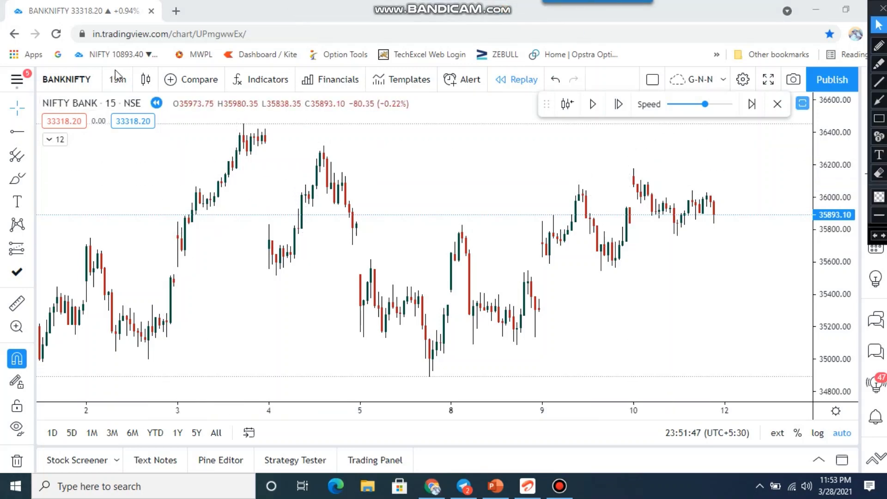
{"action": "key", "text": "ctrl+1"}
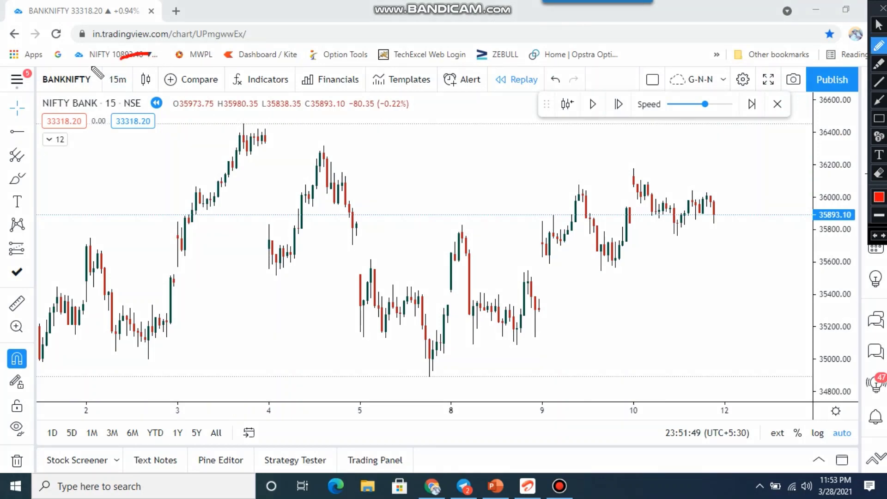
{"action": "mouse_move", "coordinate": [92, 69]}
{"action": "left_mouse_down"}
{"action": "mouse_move", "coordinate": [150, 59]}
{"action": "mouse_move", "coordinate": [135, 56]}
{"action": "left_mouse_up"}
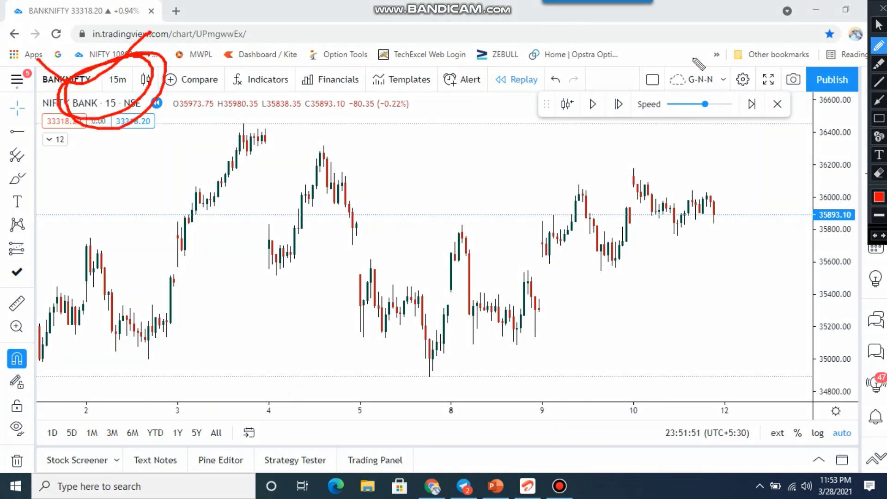
- Erase the red circle around the chart interval and switch back to the pointer
{"action": "key", "text": "ctrl+8"}
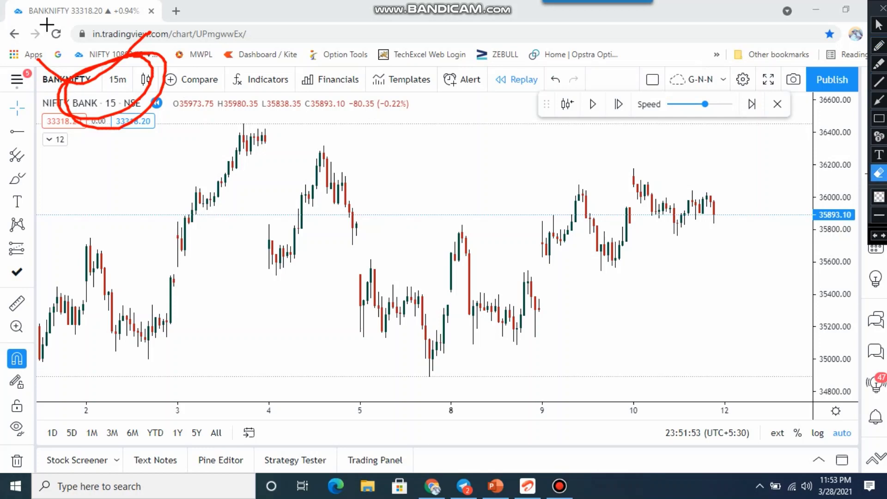
{"action": "left_click_drag", "start_coordinate": [46, 24], "coordinate": [290, 194]}
{"action": "left_click_drag", "start_coordinate": [26, 42], "coordinate": [202, 176]}
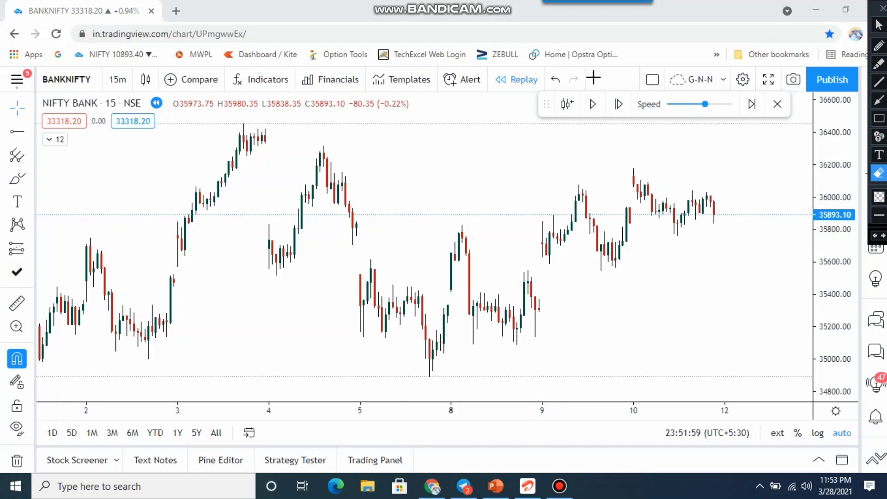
{"action": "left_click", "coordinate": [878, 26]}
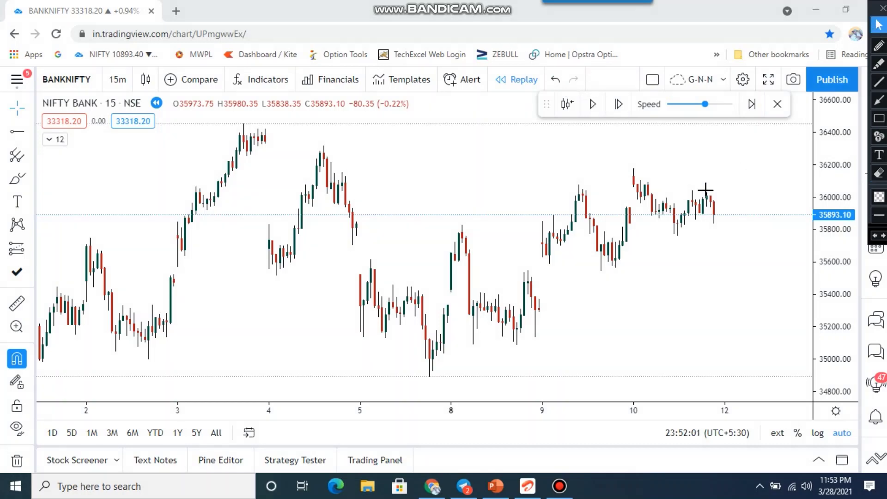
- Draw horizontal rays from the 10, 4 and 3 March swing highs at 36176.90, 36316.40 and 36455.15
{"action": "left_click_drag", "start_coordinate": [642, 273], "coordinate": [629, 269]}
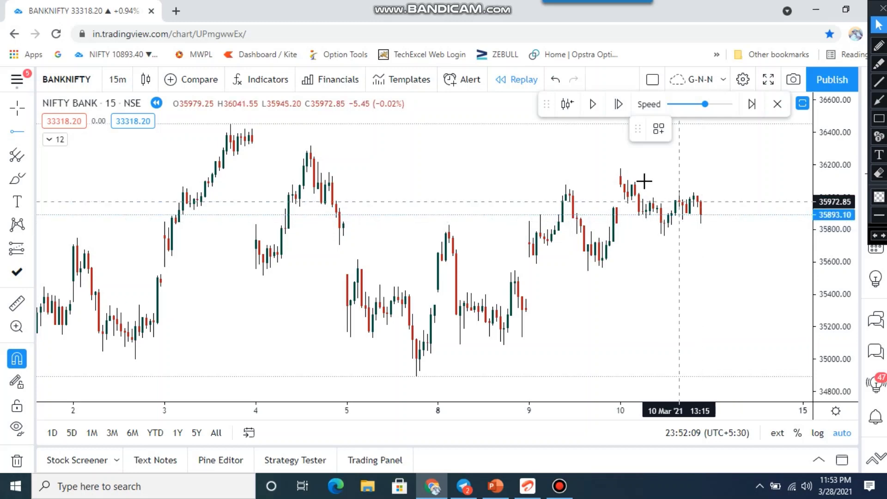
{"action": "left_click", "coordinate": [620, 190]}
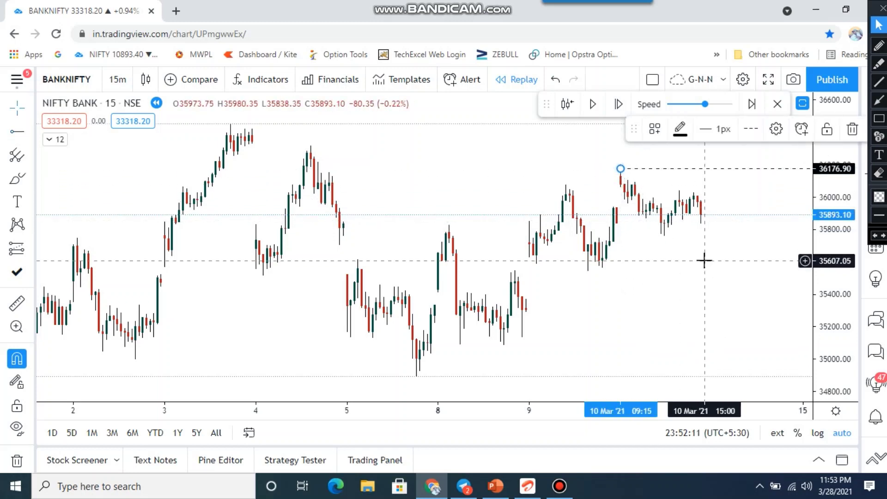
{"action": "left_click_drag", "start_coordinate": [702, 258], "coordinate": [687, 261]}
{"action": "left_click", "coordinate": [16, 132]}
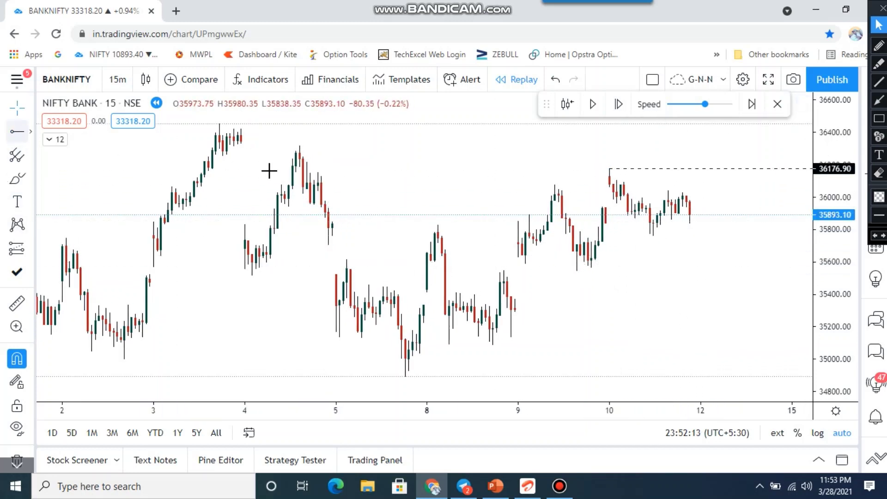
{"action": "left_click", "coordinate": [299, 146]}
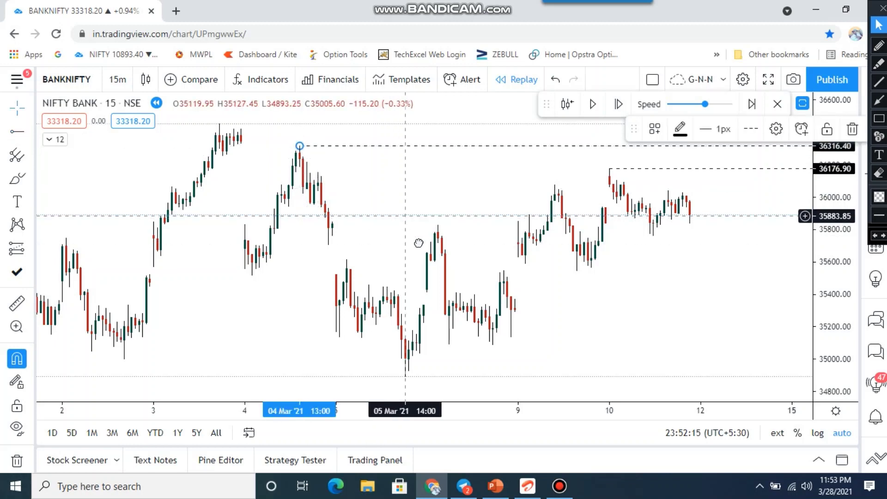
{"action": "left_click_drag", "start_coordinate": [418, 243], "coordinate": [427, 269]}
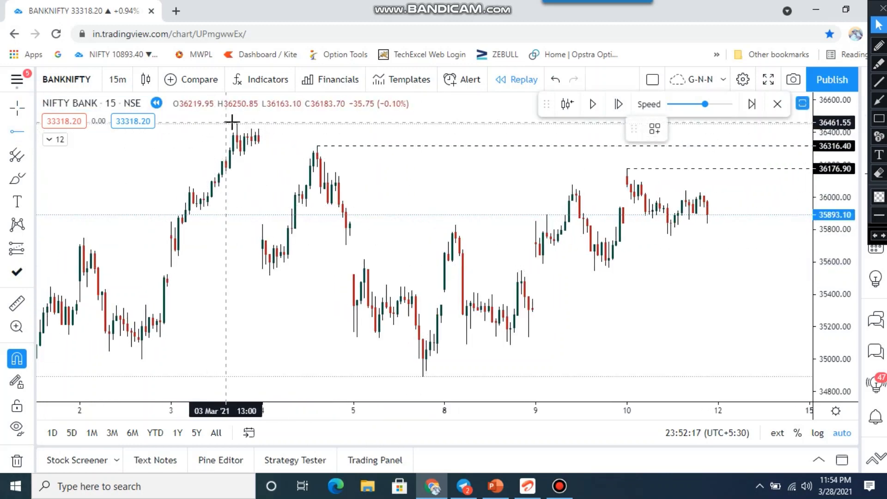
{"action": "left_click", "coordinate": [236, 124]}
{"action": "left_click_drag", "start_coordinate": [729, 262], "coordinate": [740, 324]}
- Draw horizontal rays from the 9, 8 and 5 March swing lows at 35544.95, 35094.70 and 34893.25
{"action": "left_click", "coordinate": [18, 131]}
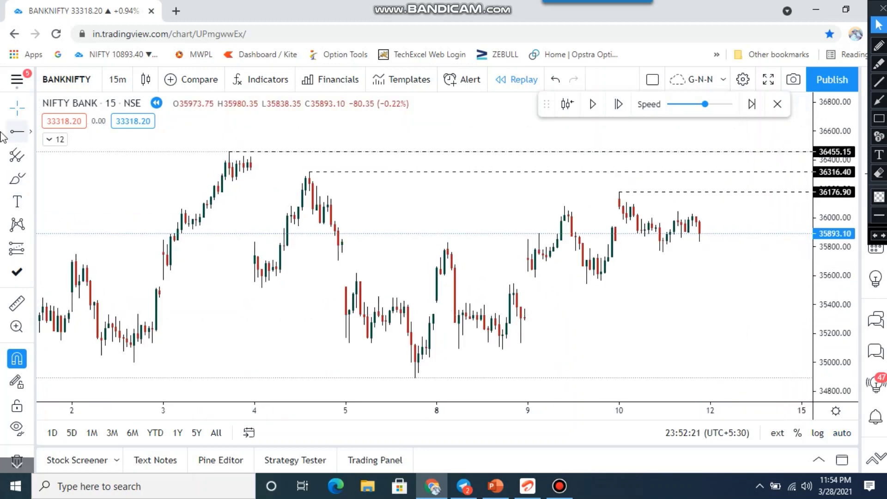
{"action": "left_click", "coordinate": [589, 282]}
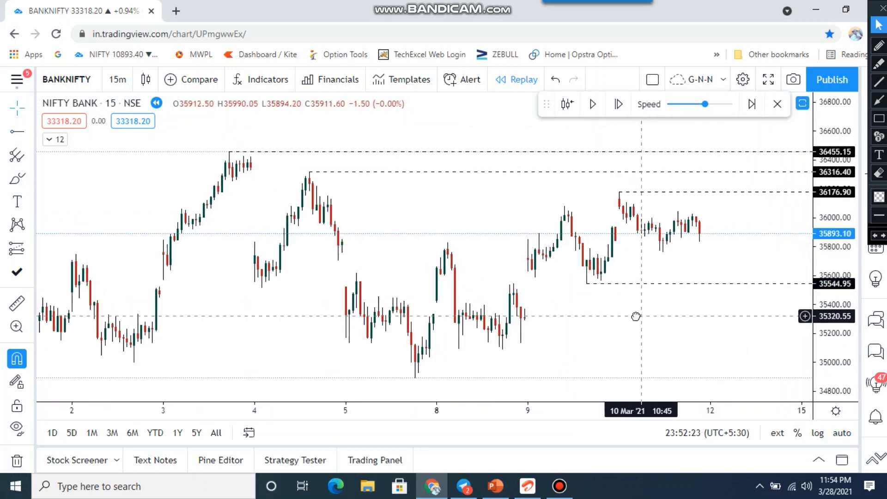
{"action": "scroll", "coordinate": [633, 317], "scroll_direction": "right", "scroll_amount": 2}
{"action": "left_click", "coordinate": [17, 132]}
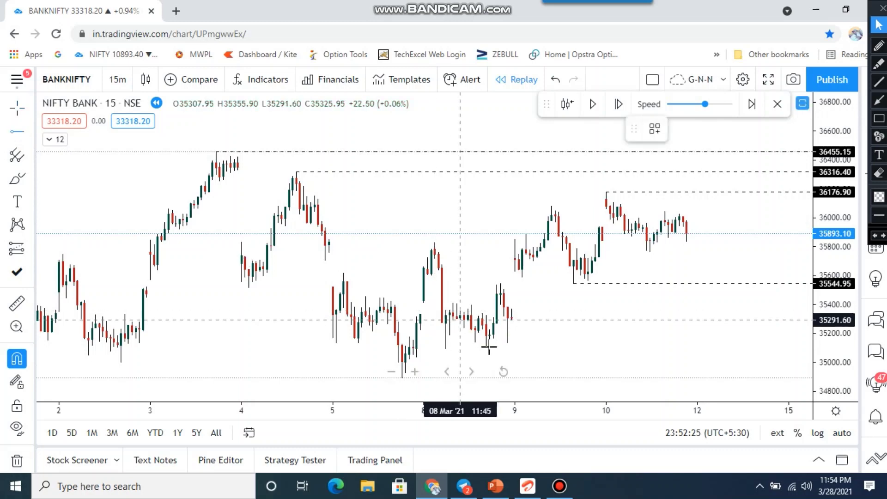
{"action": "left_click", "coordinate": [445, 349]}
{"action": "scroll", "coordinate": [641, 289], "scroll_direction": "right", "scroll_amount": 2}
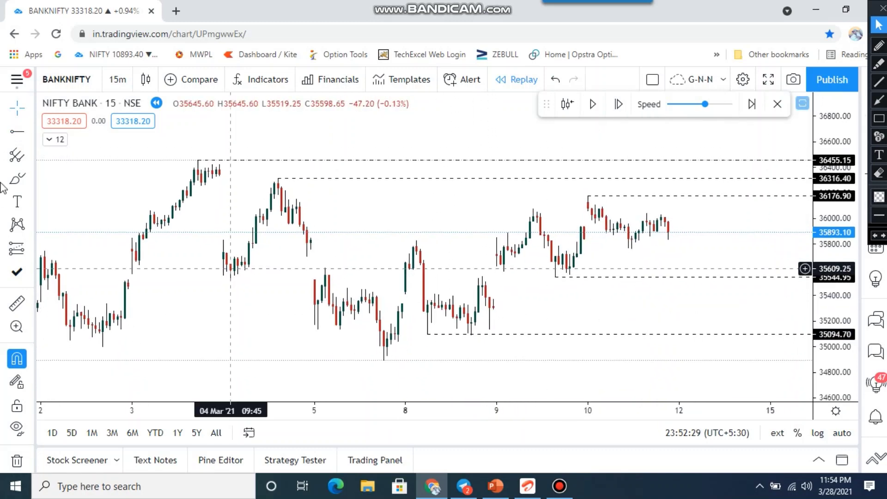
{"action": "left_click", "coordinate": [17, 131]}
{"action": "left_click", "coordinate": [384, 360]}
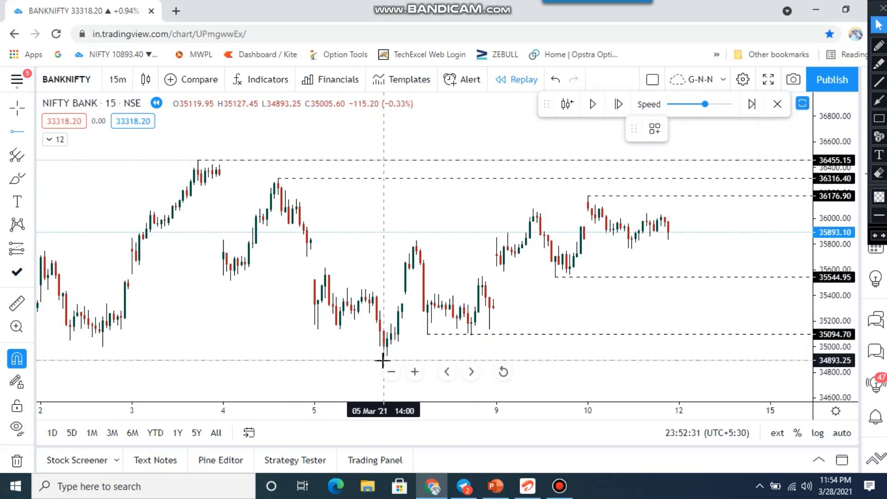
{"action": "left_click_drag", "start_coordinate": [730, 305], "coordinate": [586, 305]}
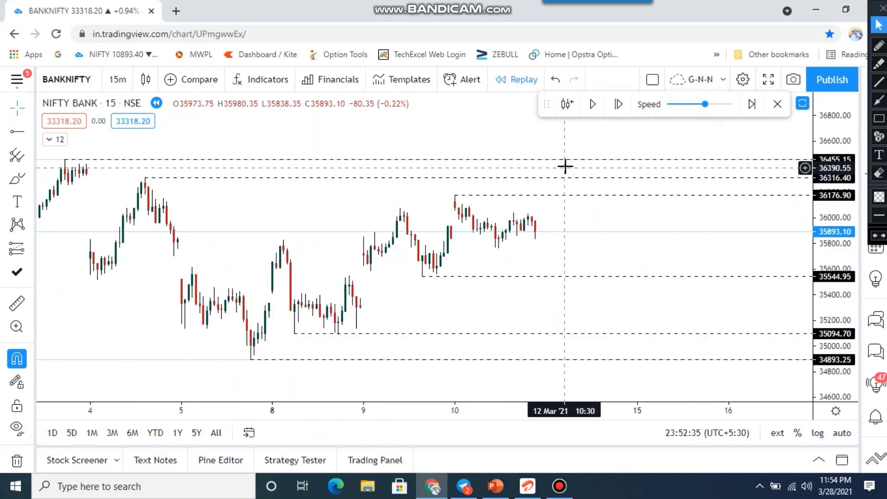
- Sketch a red rising arrow from the 5 March low and circle the zone between the three upper rays
{"action": "left_click_drag", "start_coordinate": [575, 212], "coordinate": [579, 213]}
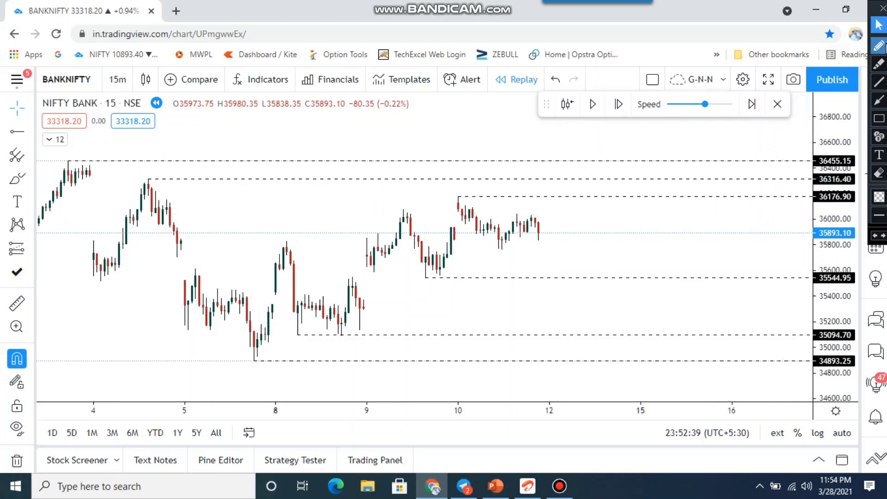
{"action": "left_click", "coordinate": [879, 45]}
{"action": "left_click_drag", "start_coordinate": [226, 369], "coordinate": [411, 204]}
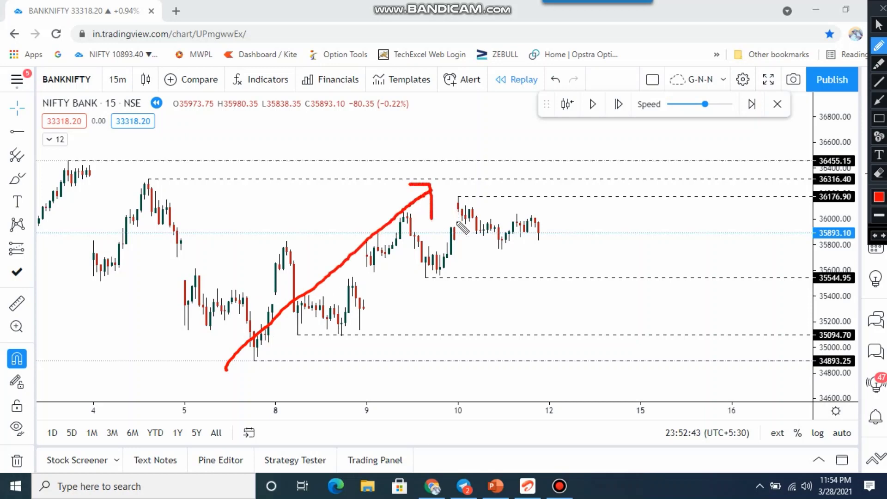
{"action": "mouse_move", "coordinate": [484, 159]}
{"action": "left_mouse_down"}
{"action": "mouse_move", "coordinate": [527, 210]}
{"action": "mouse_move", "coordinate": [467, 158]}
{"action": "left_mouse_up"}
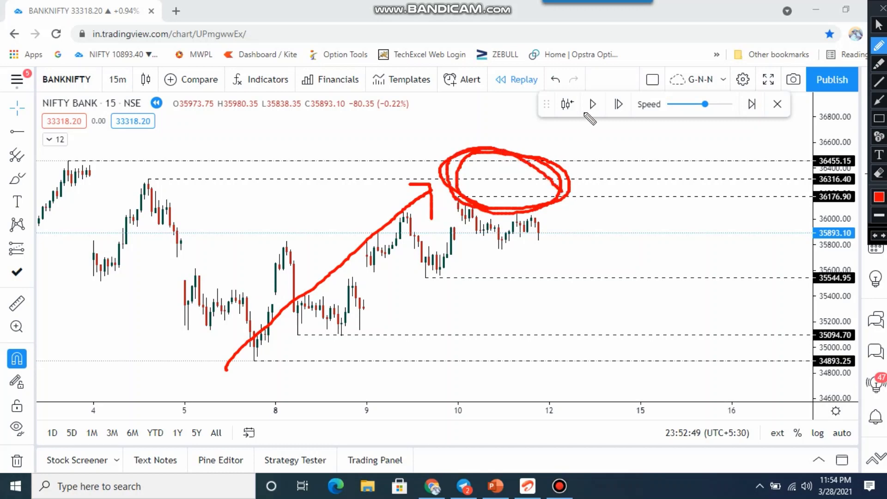
{"action": "left_click", "coordinate": [880, 25]}
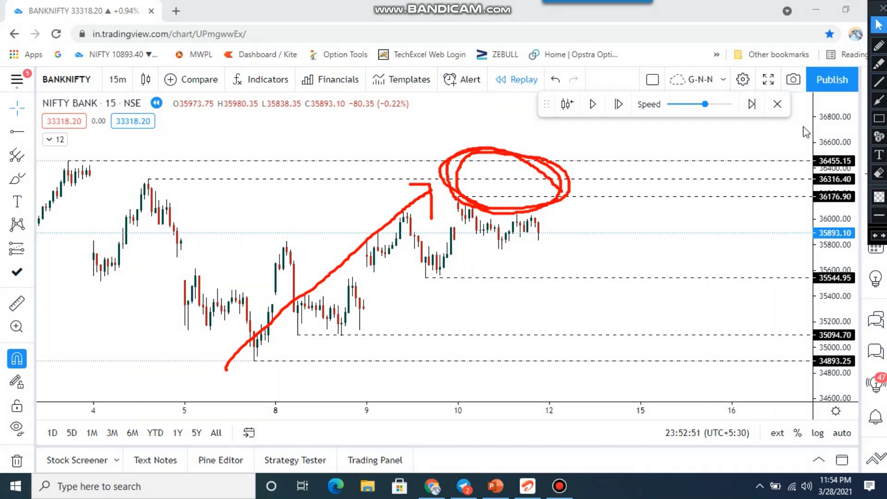
- Erase the red arrow and circle from the chart and return to the pointer
{"action": "left_click", "coordinate": [879, 175]}
{"action": "left_click_drag", "start_coordinate": [268, 153], "coordinate": [675, 384]}
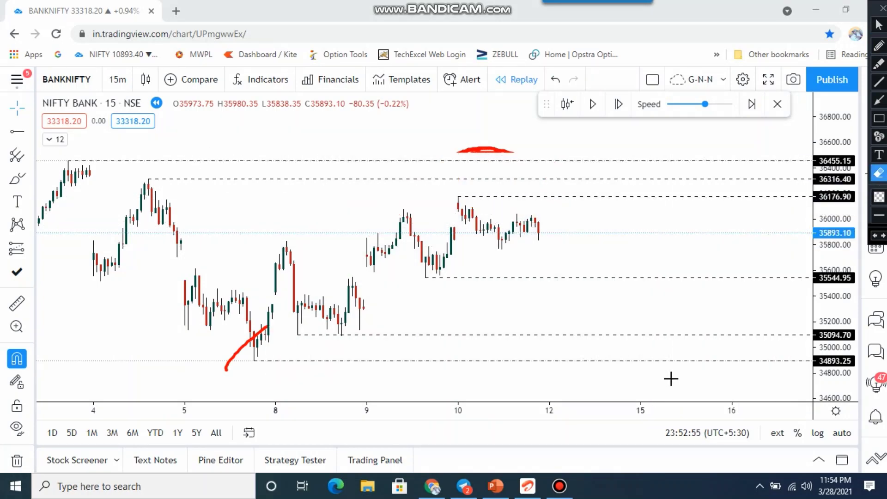
{"action": "mouse_move", "coordinate": [248, 131]}
{"action": "left_mouse_down"}
{"action": "mouse_move", "coordinate": [239, 337]}
{"action": "mouse_move", "coordinate": [723, 383]}
{"action": "left_mouse_up"}
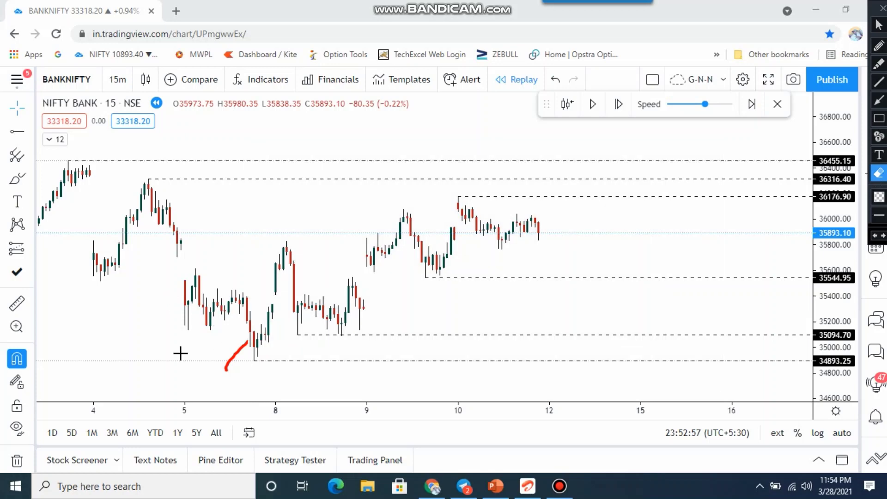
{"action": "left_click", "coordinate": [880, 25]}
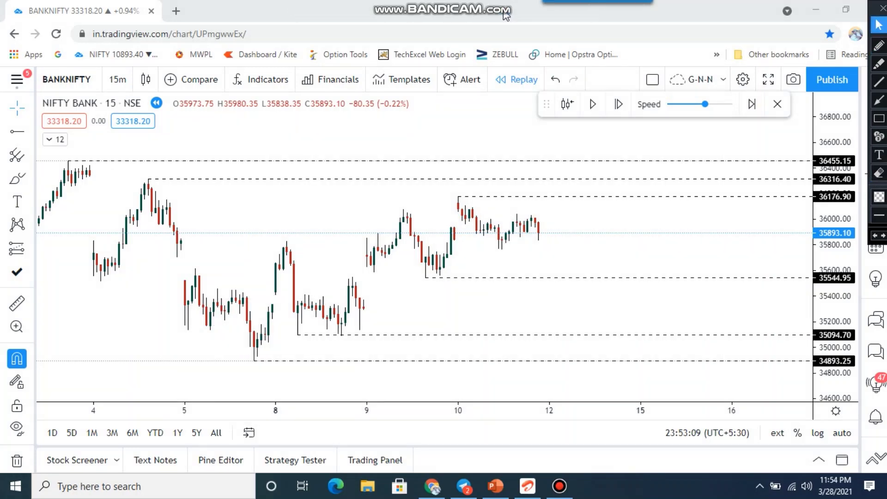
- Start playing the bar replay from the last visible candle
{"action": "left_click_drag", "start_coordinate": [660, 252], "coordinate": [651, 245]}
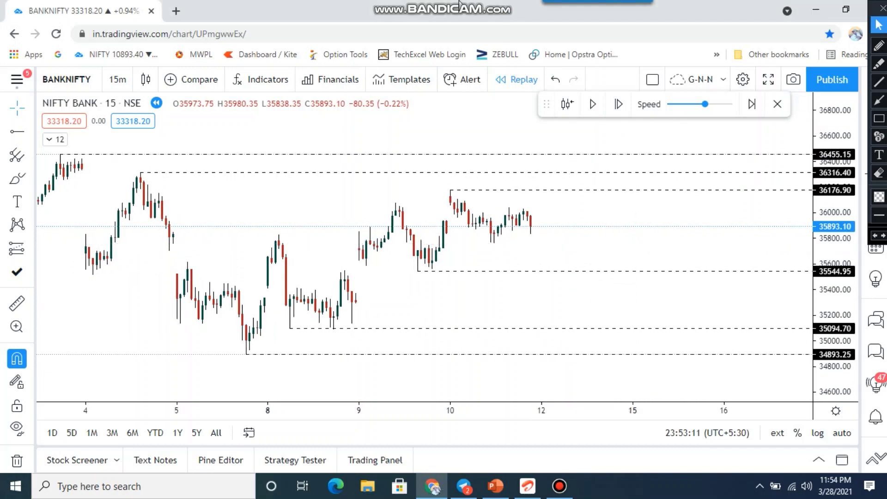
{"action": "left_click", "coordinate": [595, 106]}
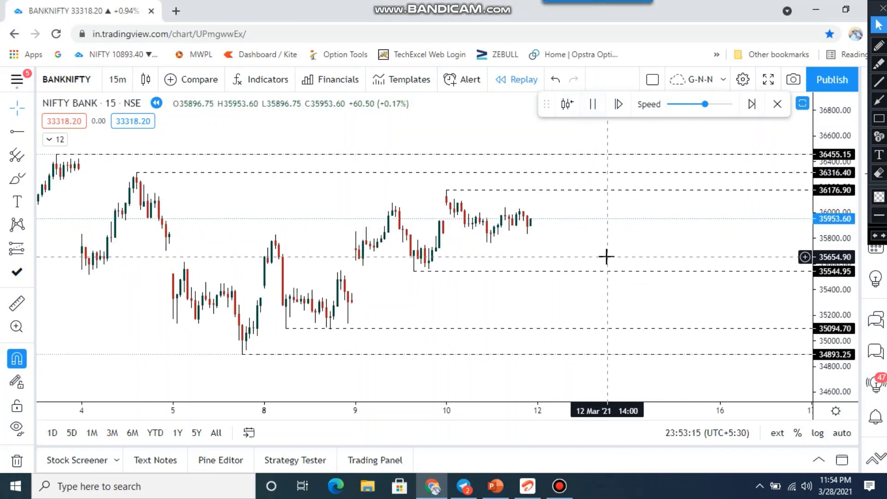